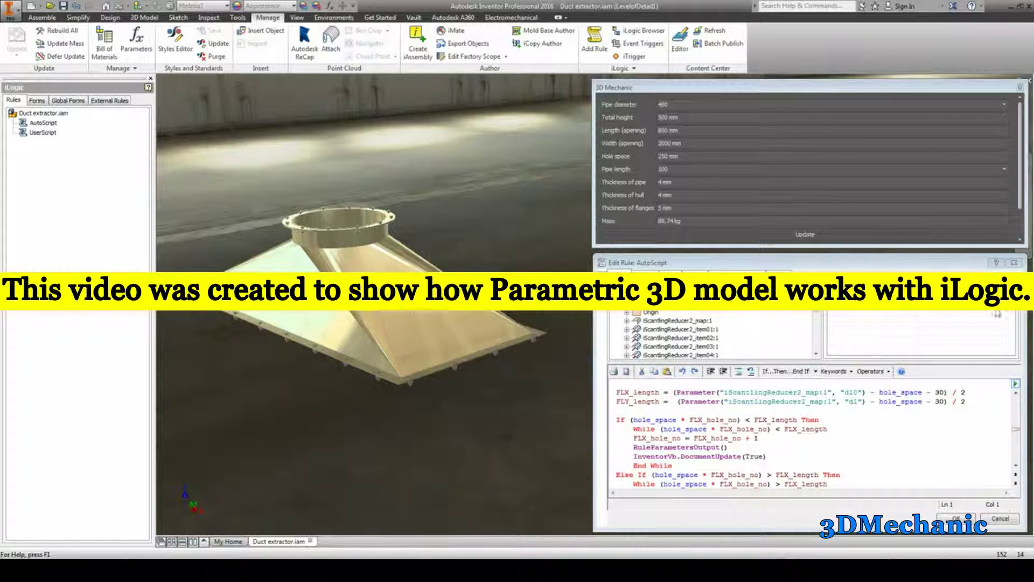
Close the AutoScript rule editor and 3D Mechanic form, then turn the duct around its sides
key(Escape)
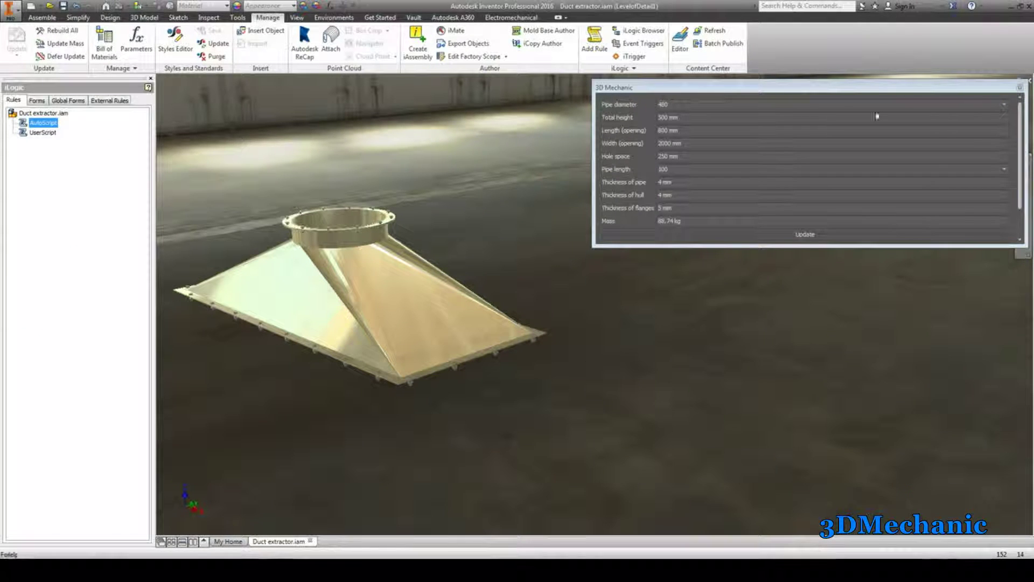
click(1019, 87)
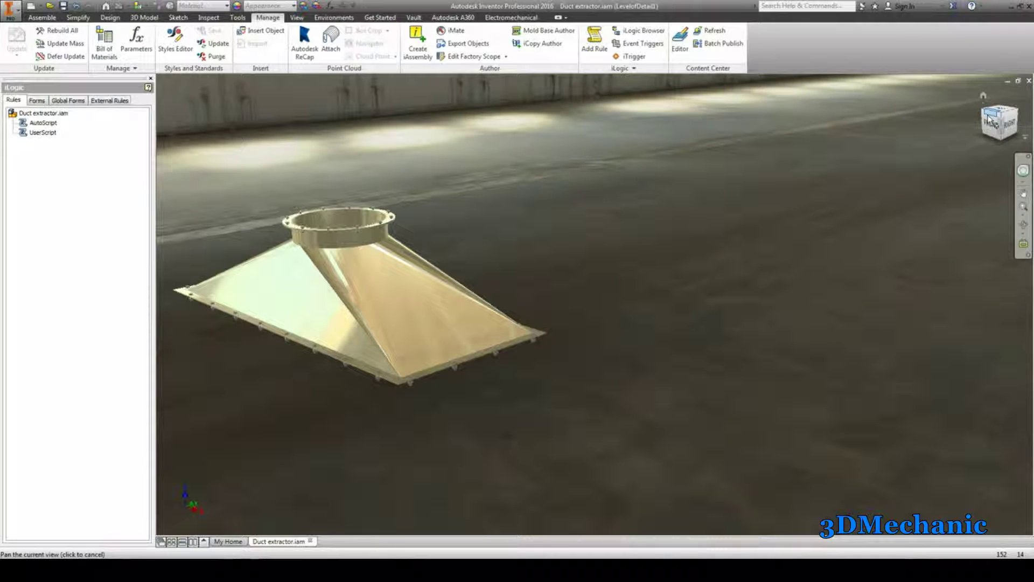
click(1002, 137)
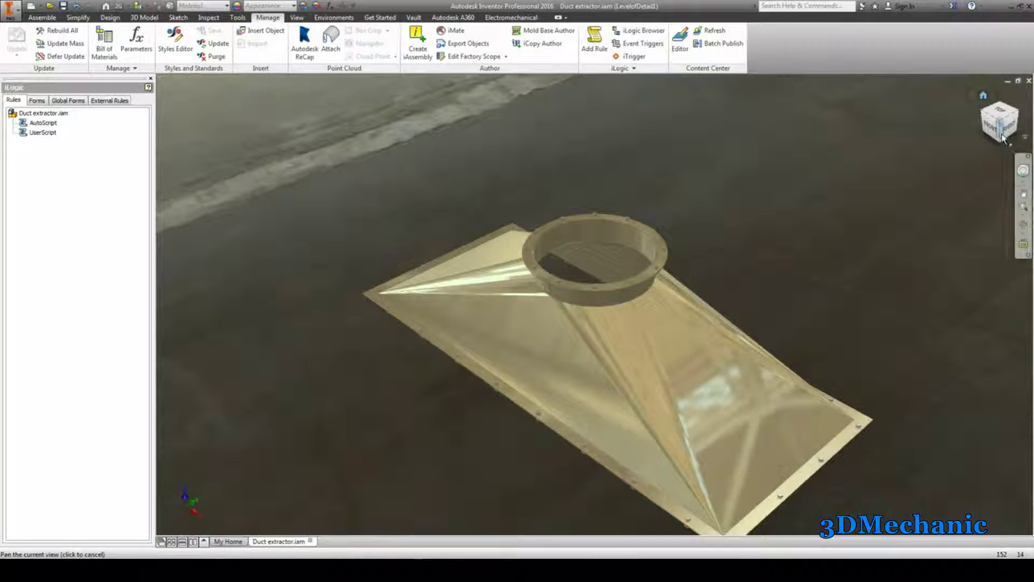
click(1012, 127)
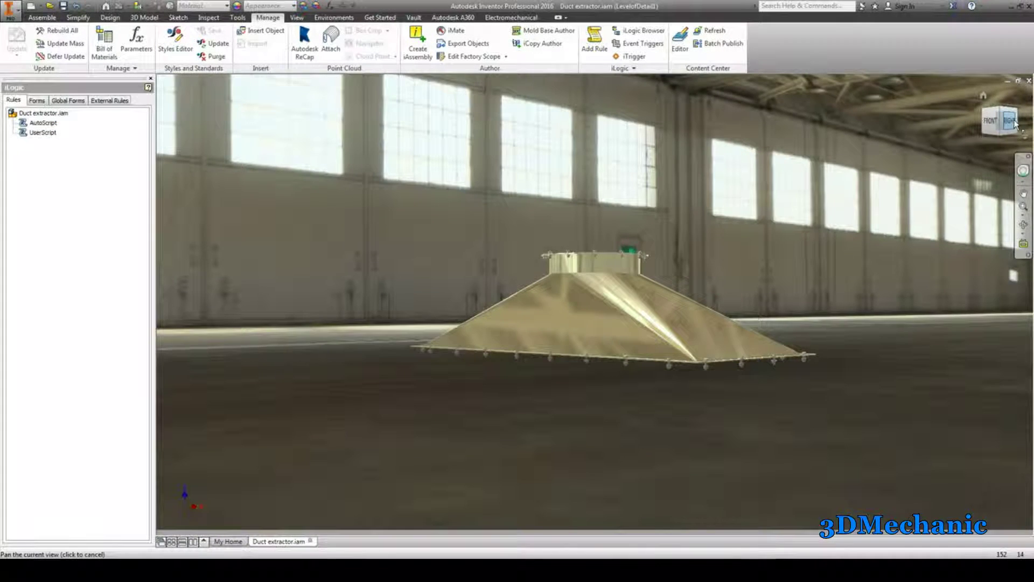
click(1019, 123)
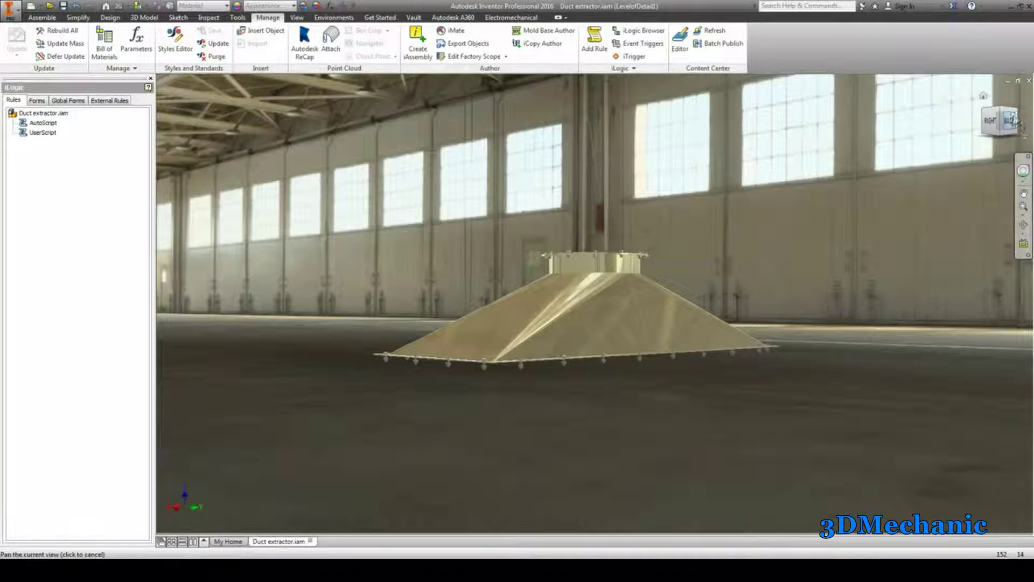
click(1019, 123)
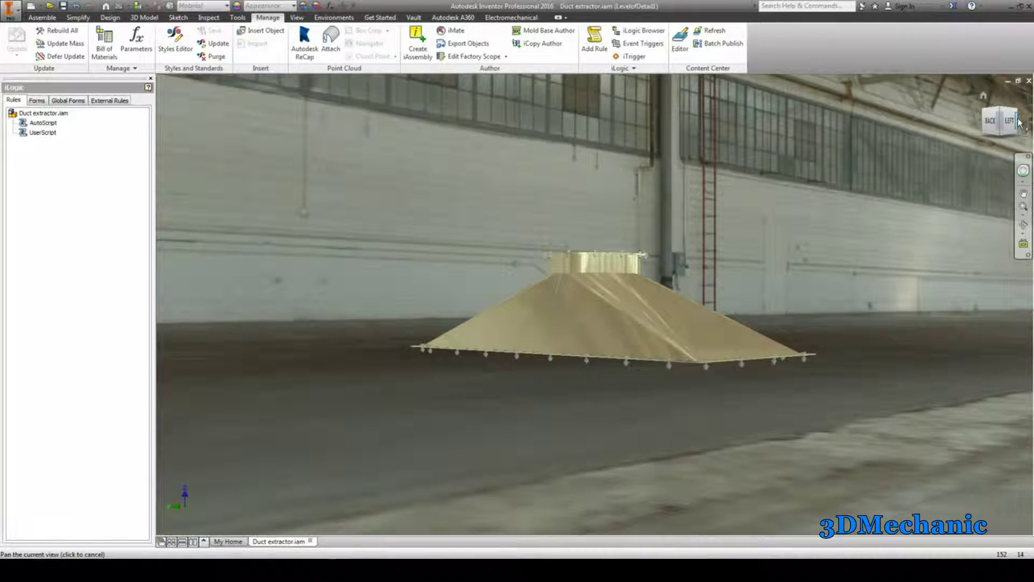
click(1019, 123)
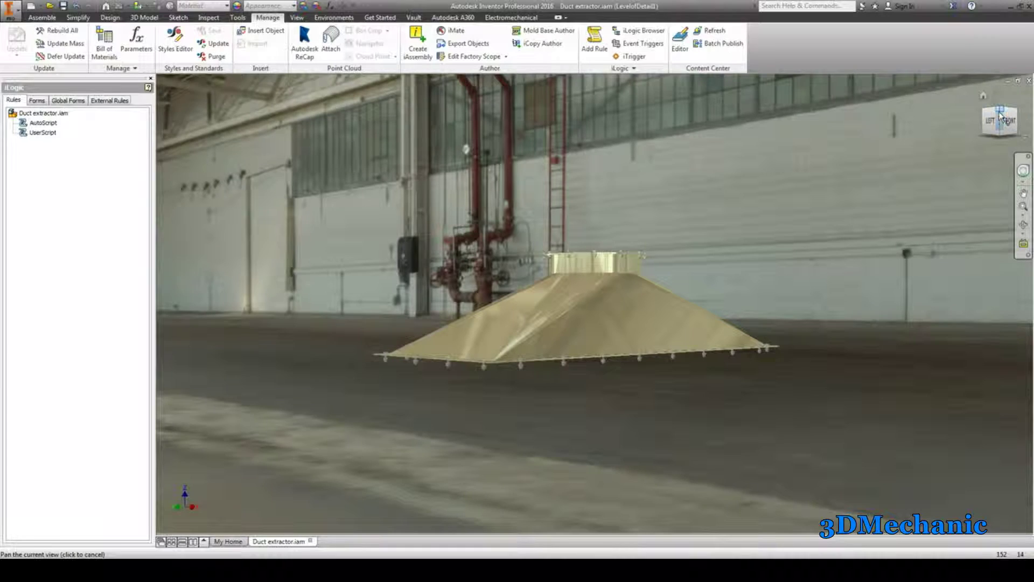
Inspect the duct from top, isometric and low angles, then reopen the 3D Mechanic form
click(1000, 114)
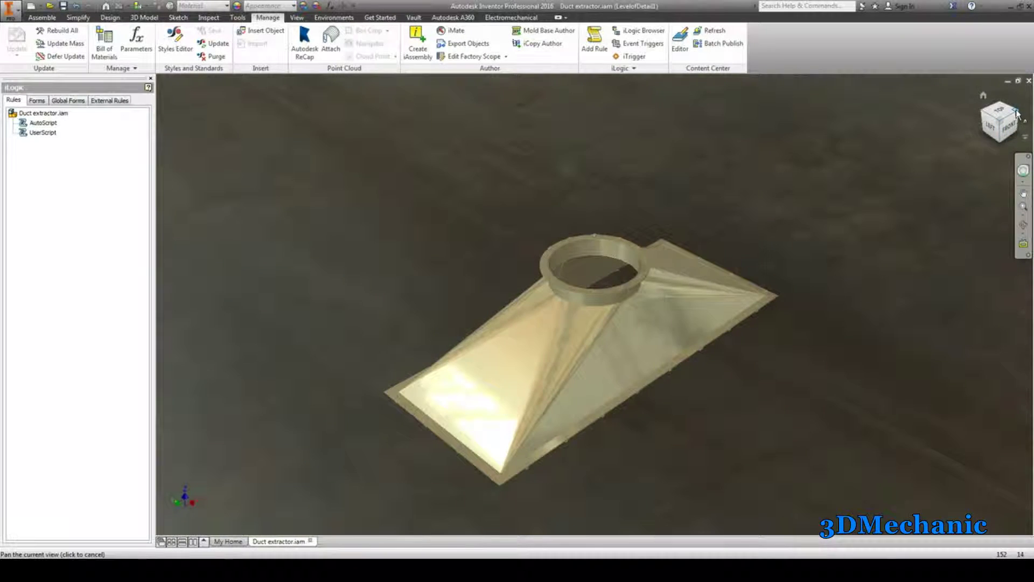
click(1017, 113)
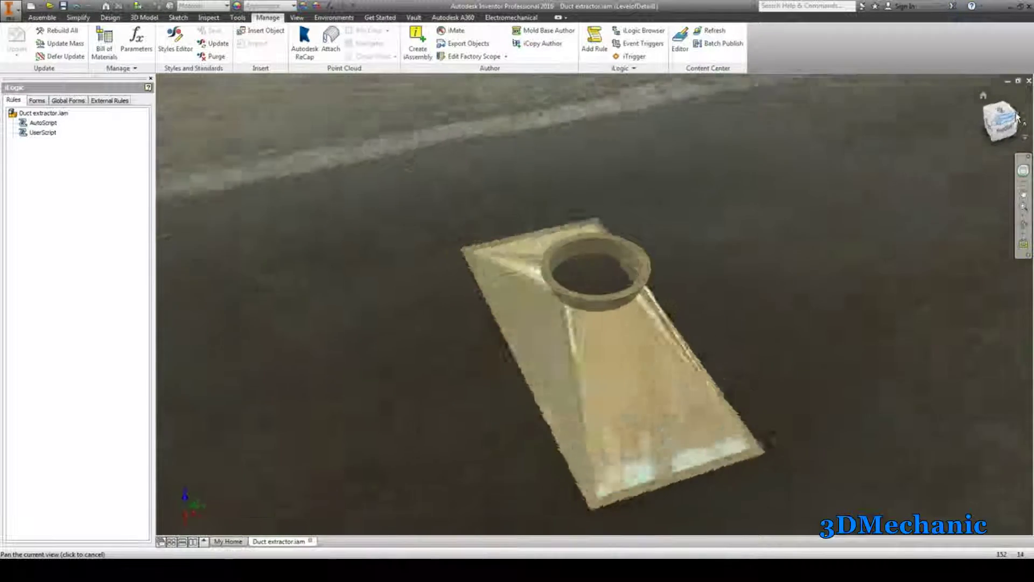
click(1009, 131)
click(1012, 122)
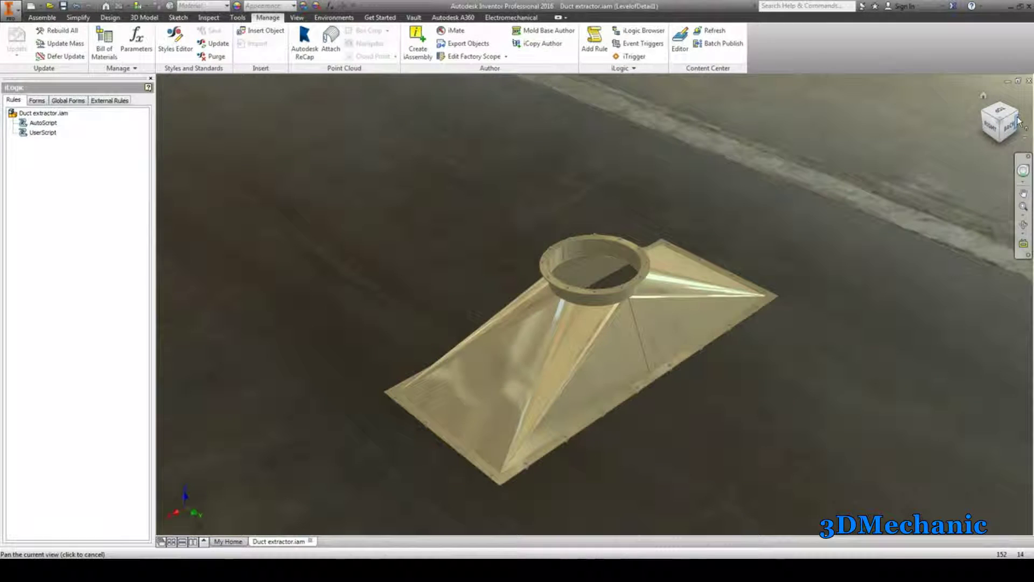
drag(1017, 118, 895, 252)
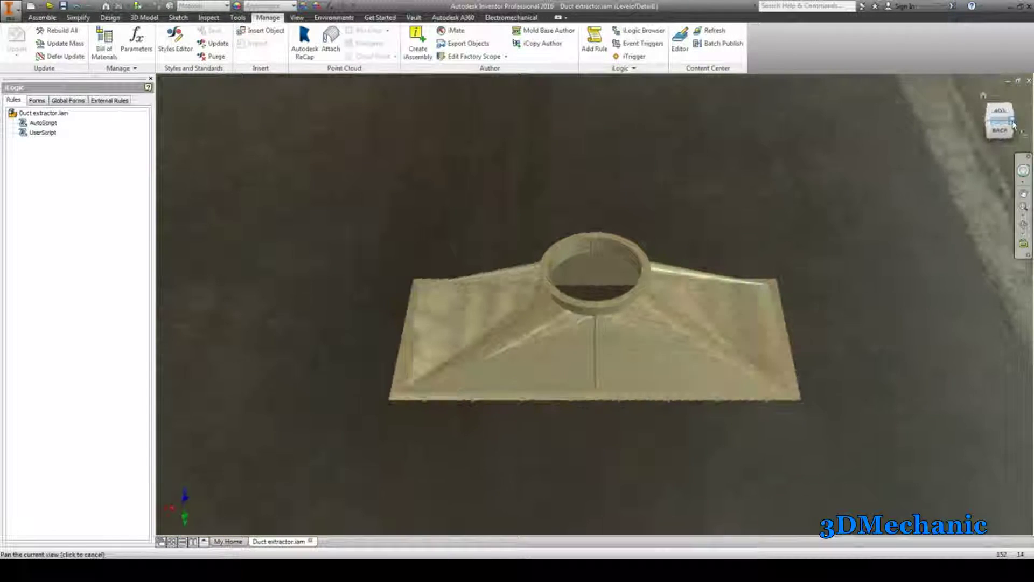
mouse_move(672, 349)
shift+middle_down()
mouse_move(641, 330)
mouse_move(803, 332)
mouse_move(831, 349)
shift+middle_up()
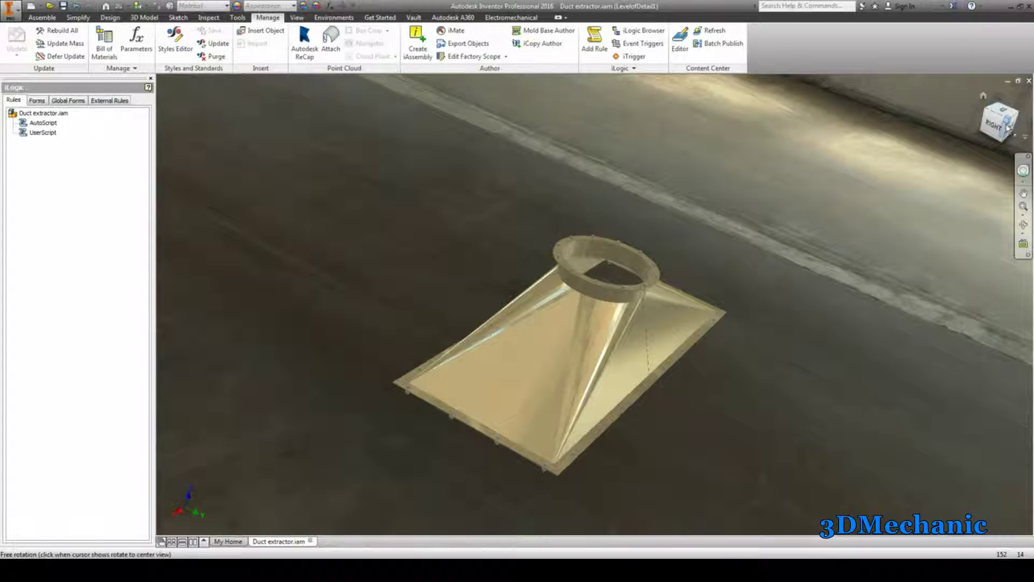
click(1008, 127)
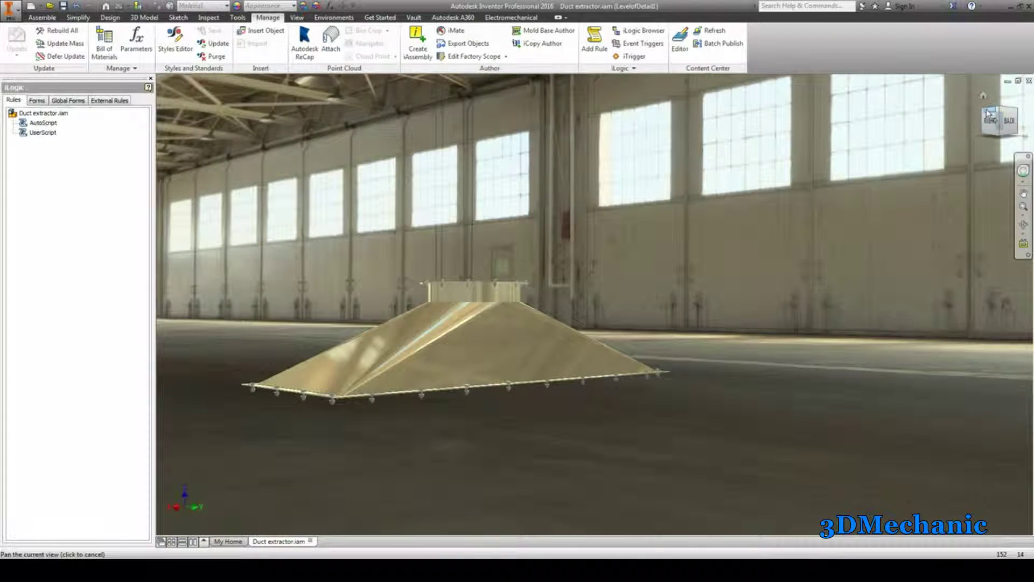
click(988, 113)
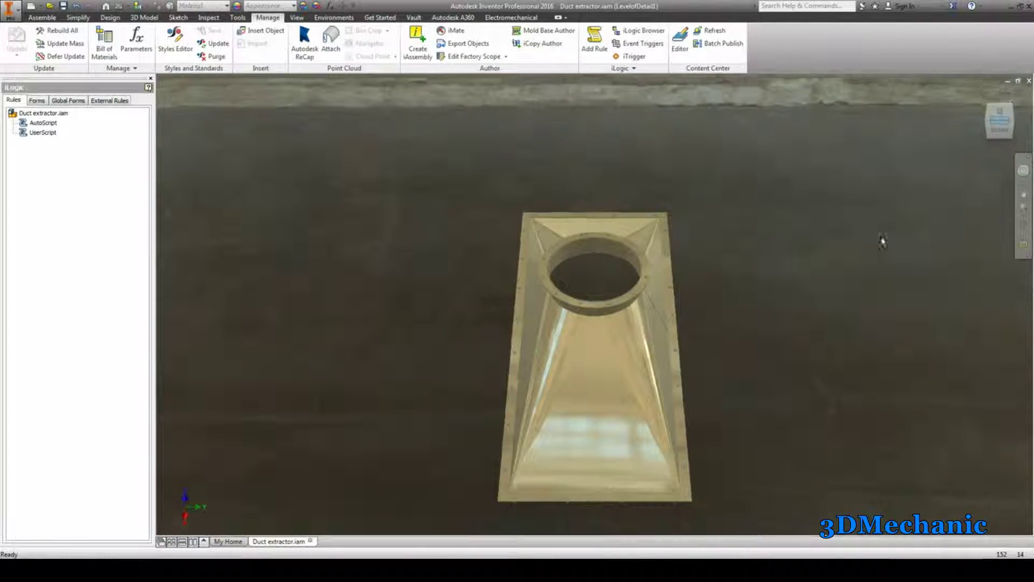
click(1013, 126)
click(37, 100)
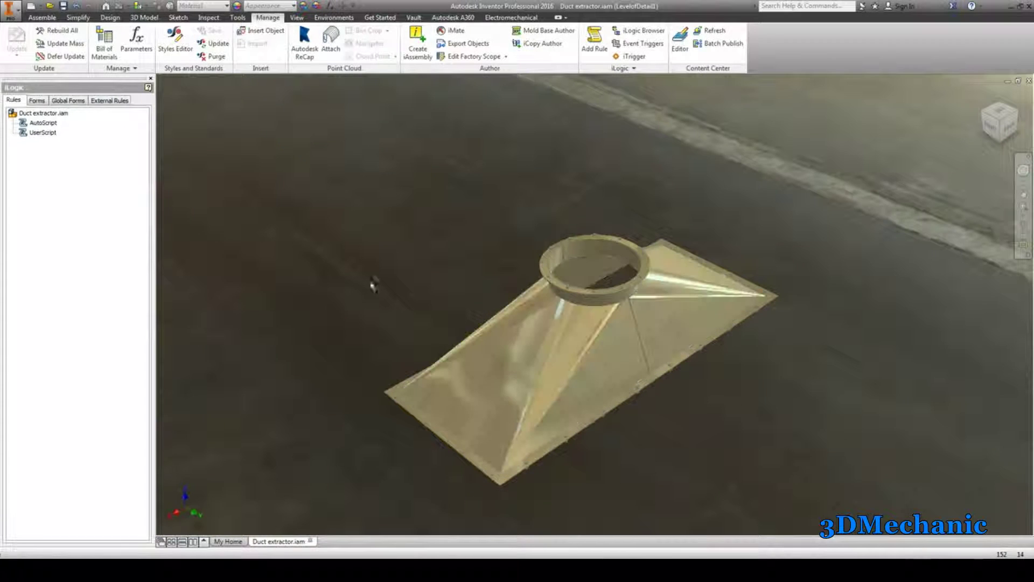
click(53, 118)
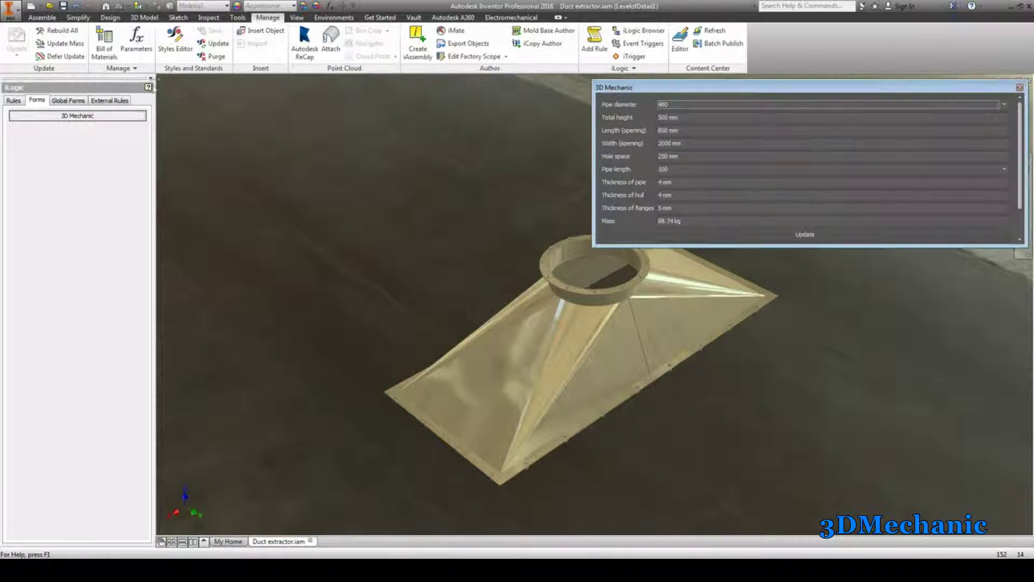
Hide the iLogic browser panel, then orbit and zoom the duct model
click(148, 79)
mouse_move(485, 323)
shift+middle_down()
mouse_move(377, 280)
mouse_move(377, 226)
mouse_move(360, 337)
shift+middle_up()
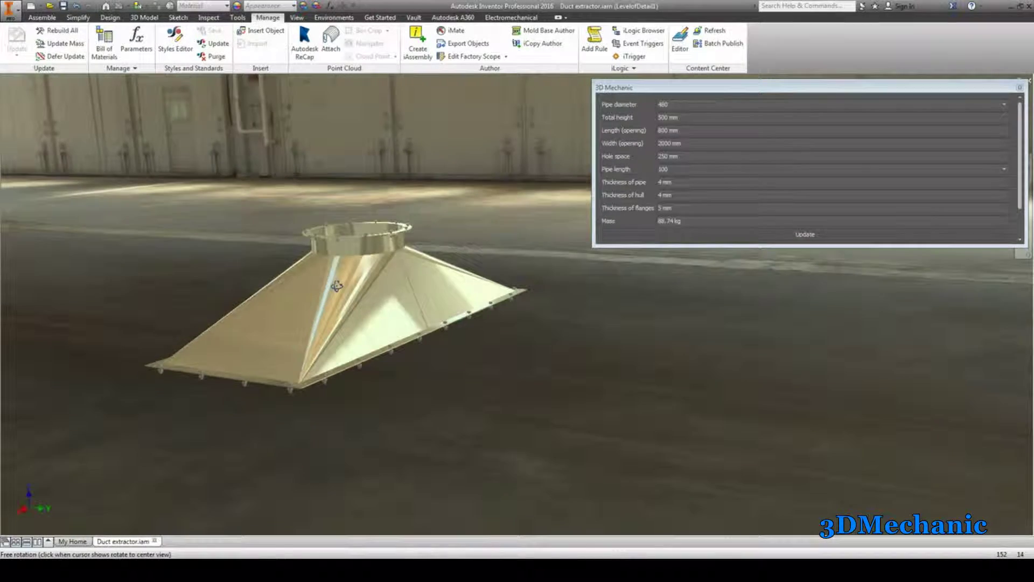
scroll(377, 323, up, 3)
scroll(426, 297, down, 3)
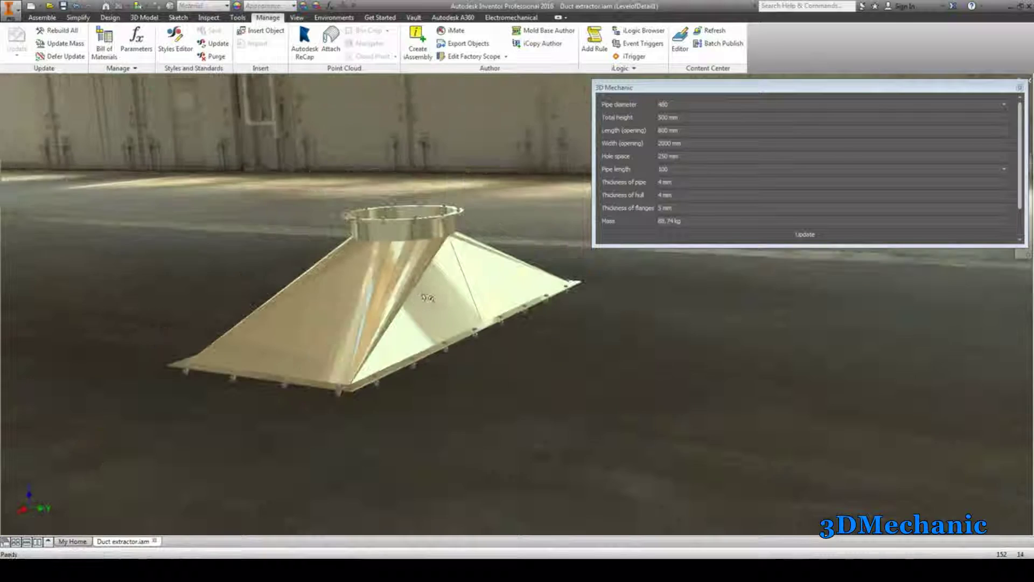
scroll(425, 296, up, 4)
scroll(423, 299, down, 4)
scroll(404, 302, down, 1)
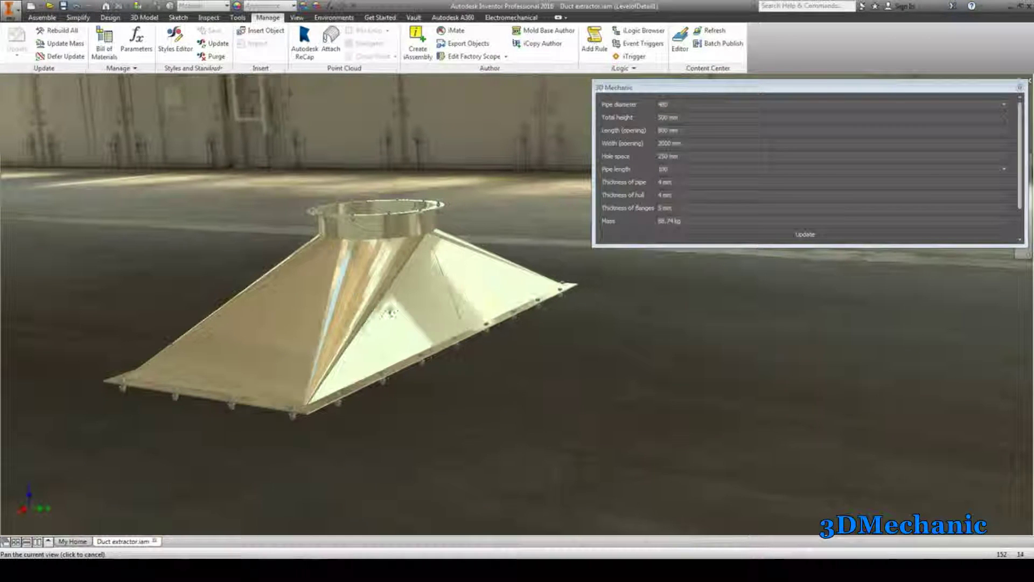
Pick 500 from the Pipe diameter dropdown, then reopen the diameter choices
click(682, 105)
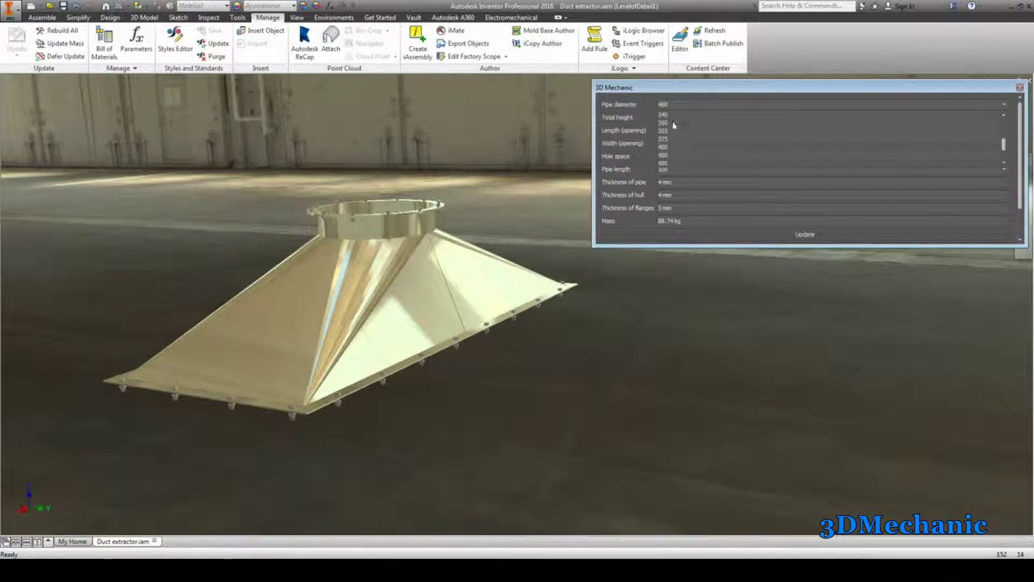
click(668, 162)
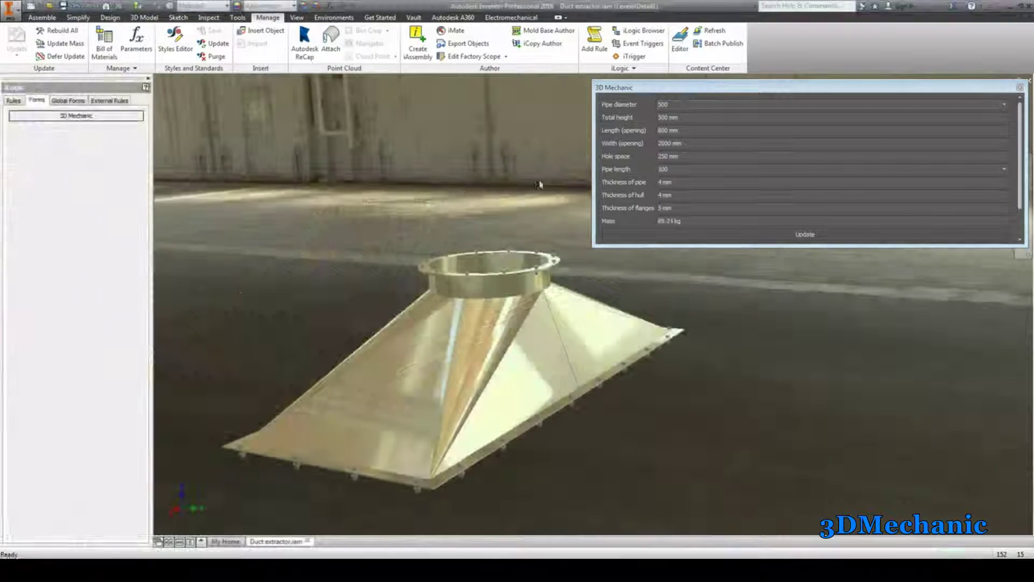
click(696, 105)
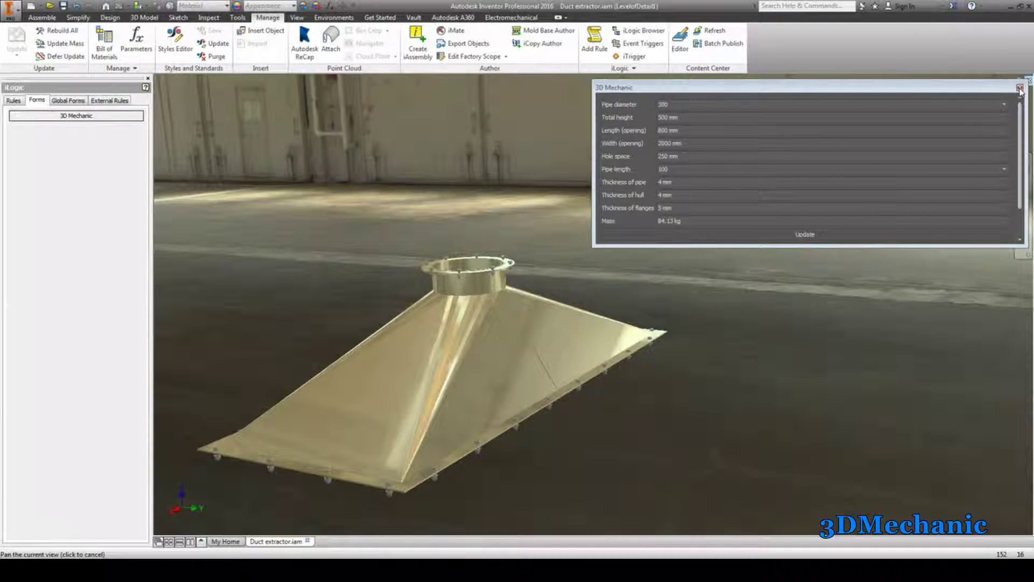
Hide the iLogic browser, set pipe diameter to 500, and tab from Total height to Length (opening)
click(147, 78)
click(675, 106)
scroll(673, 134, down, 2)
click(670, 155)
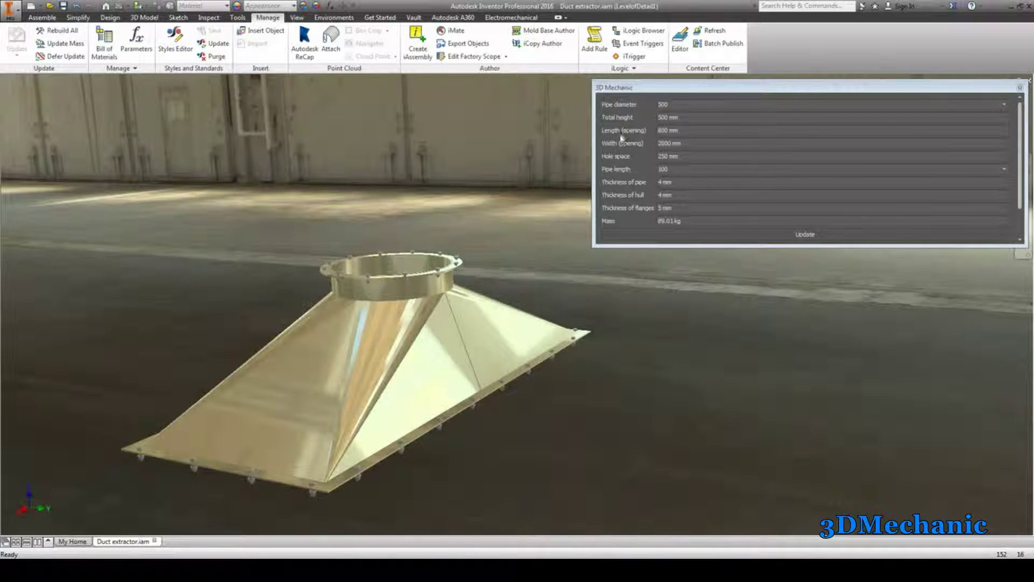
click(687, 117)
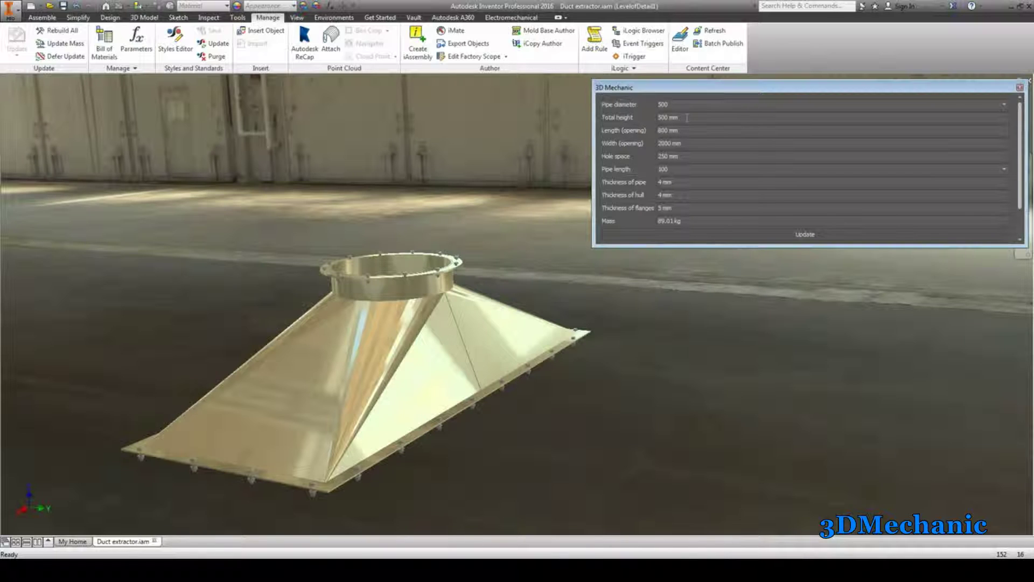
key(Tab)
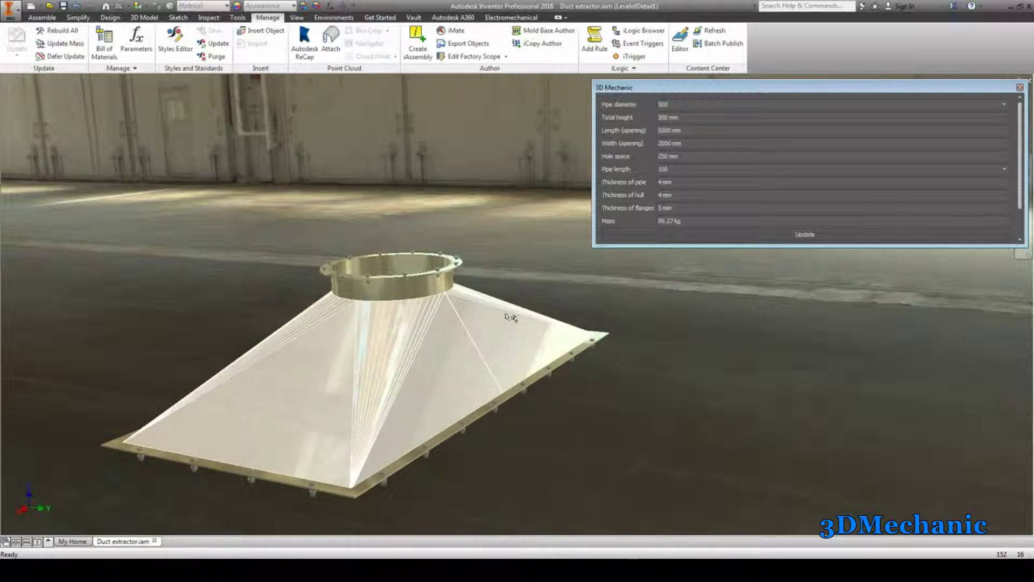
Edit Total height toward 1000 mm and open the Pipe length choices for 200
click(688, 117)
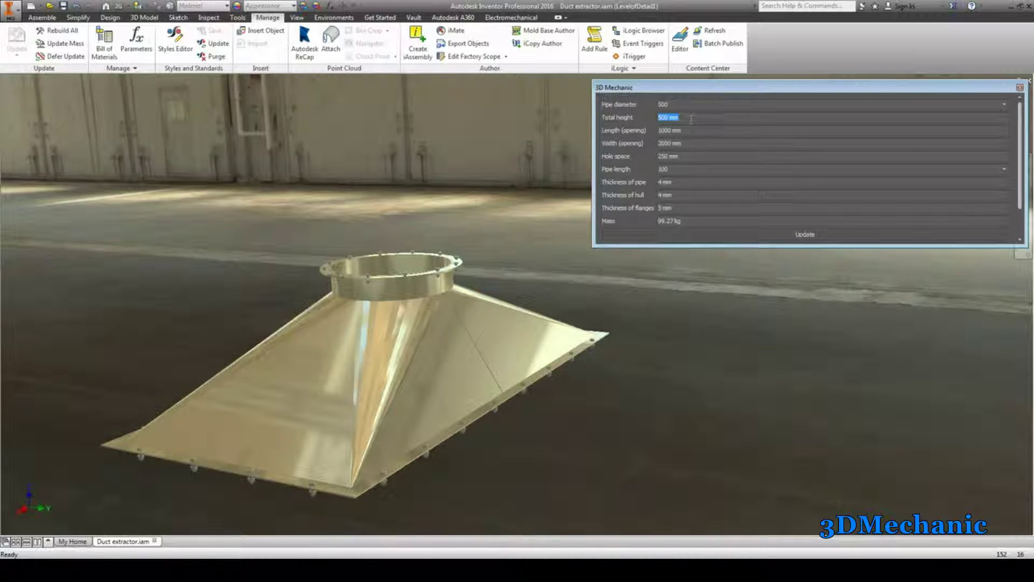
click(690, 173)
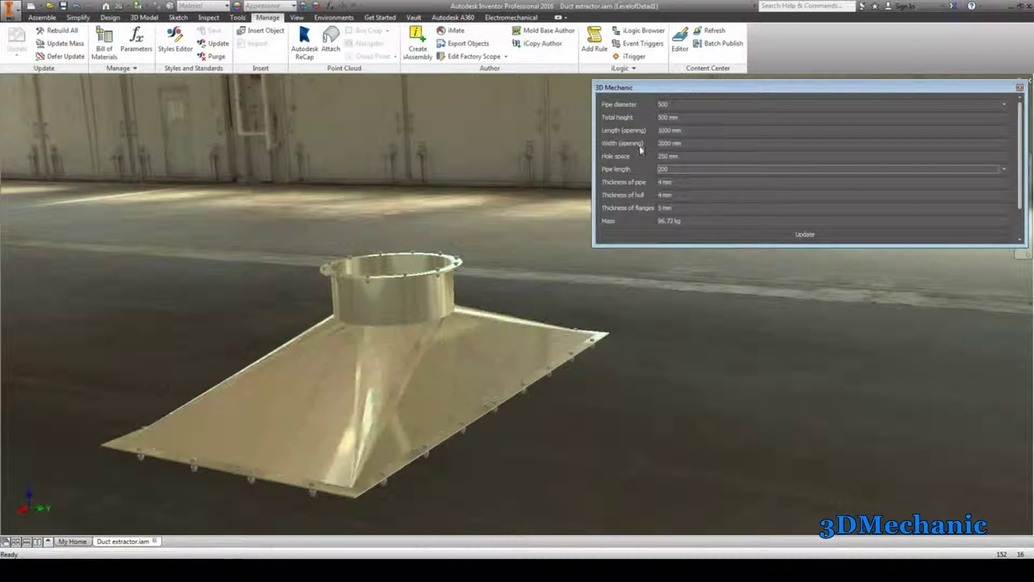
click(660, 117)
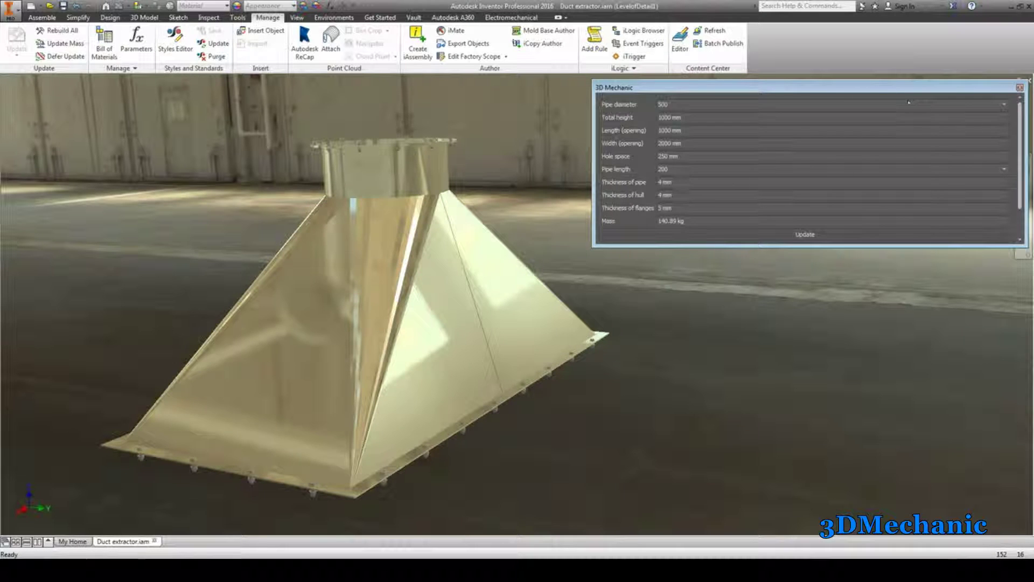
drag(808, 87, 802, 189)
click(986, 128)
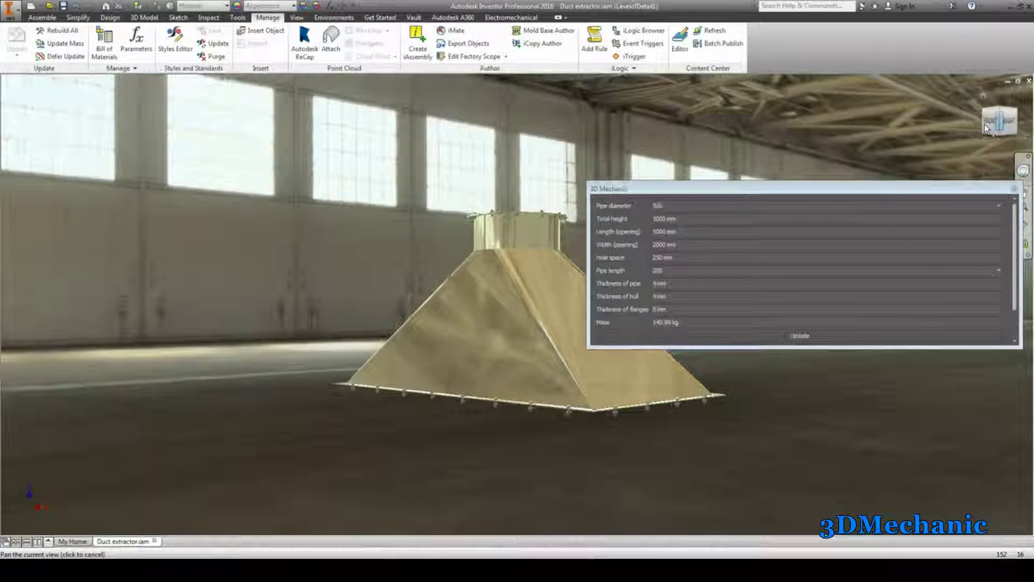
click(986, 128)
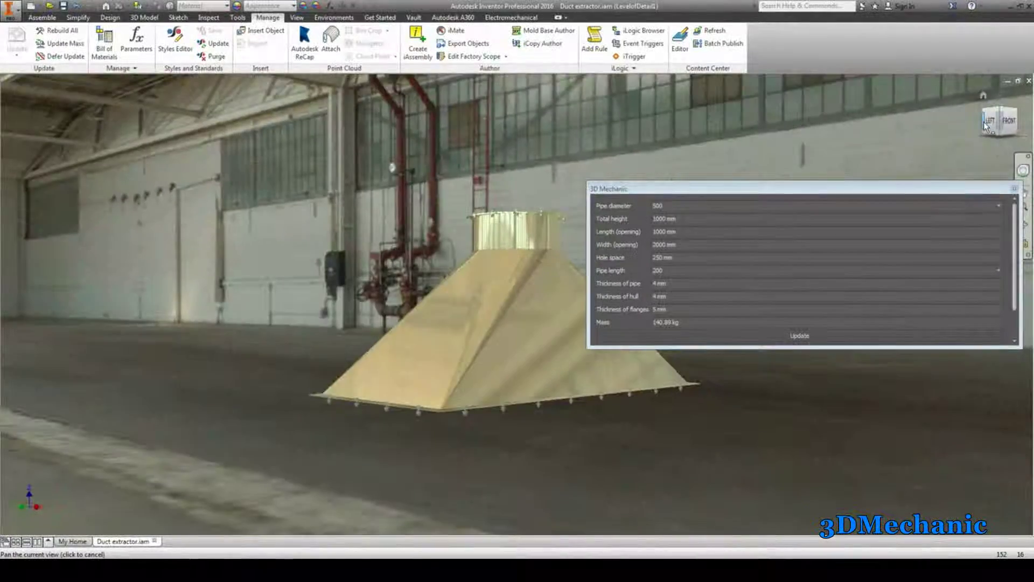
drag(986, 125, 959, 129)
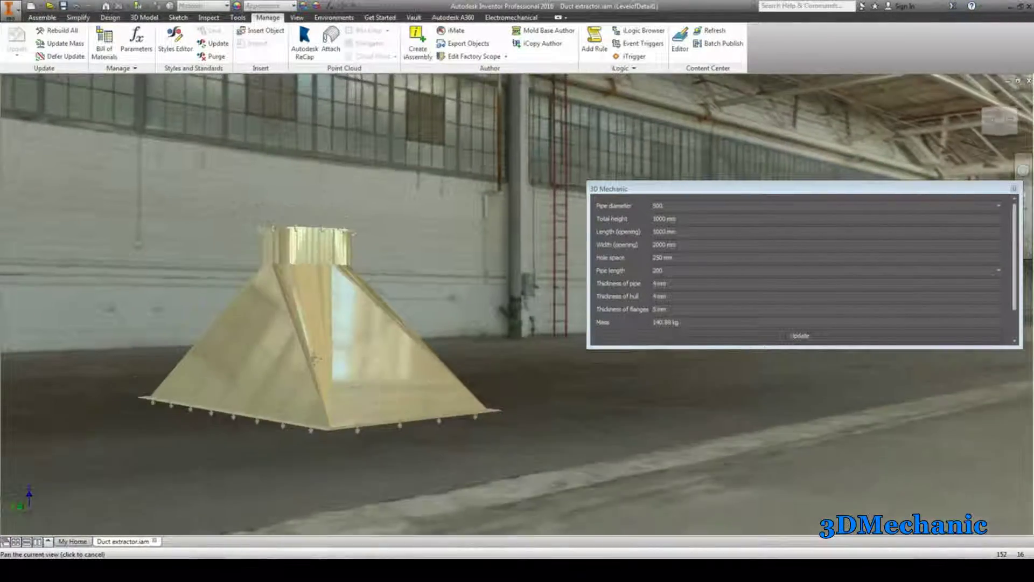
scroll(314, 351, up, 5)
shift+middle_drag(316, 341, 334, 369)
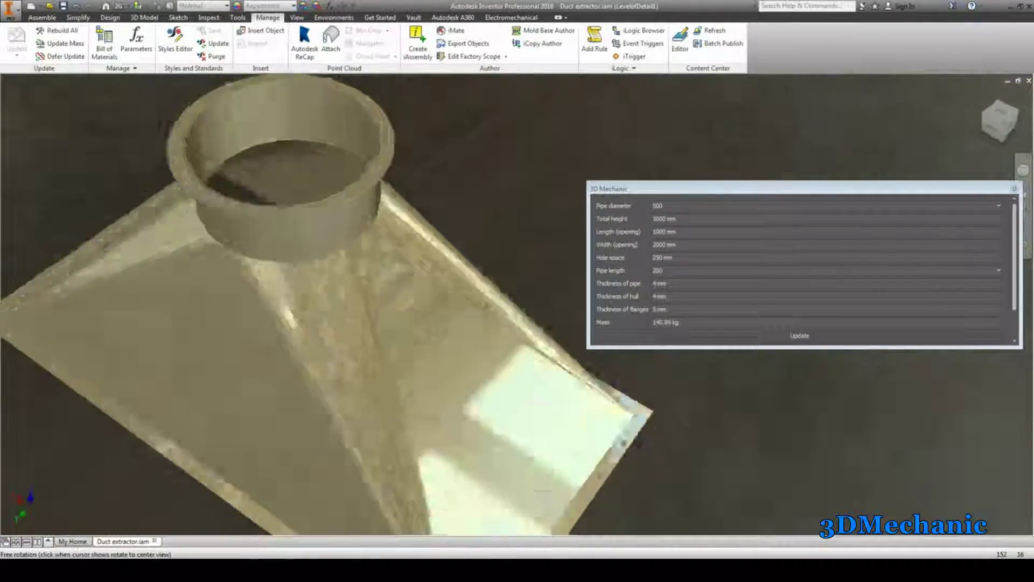
shift+middle_drag(624, 447, 342, 350)
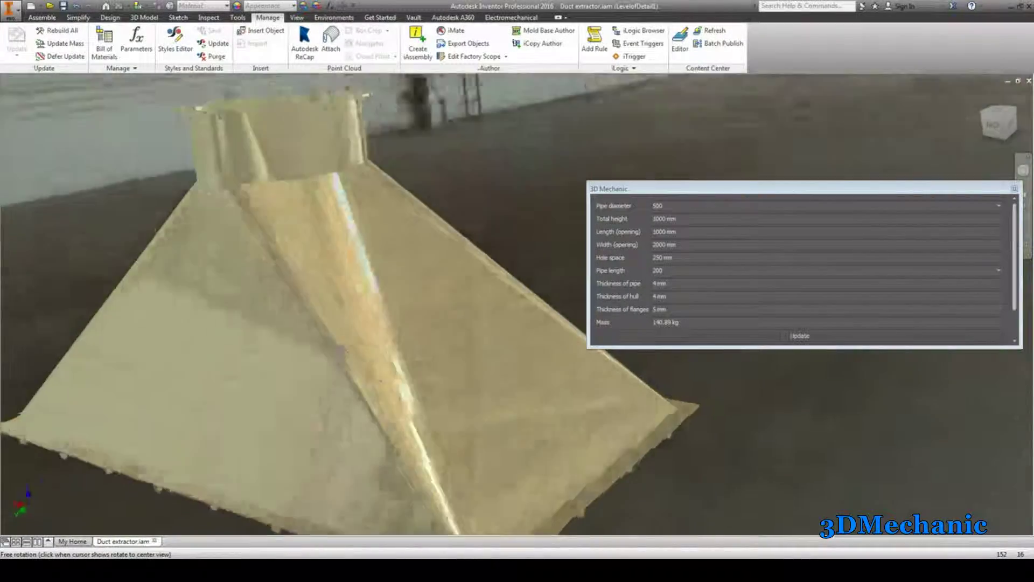
scroll(342, 350, down, 5)
click(999, 123)
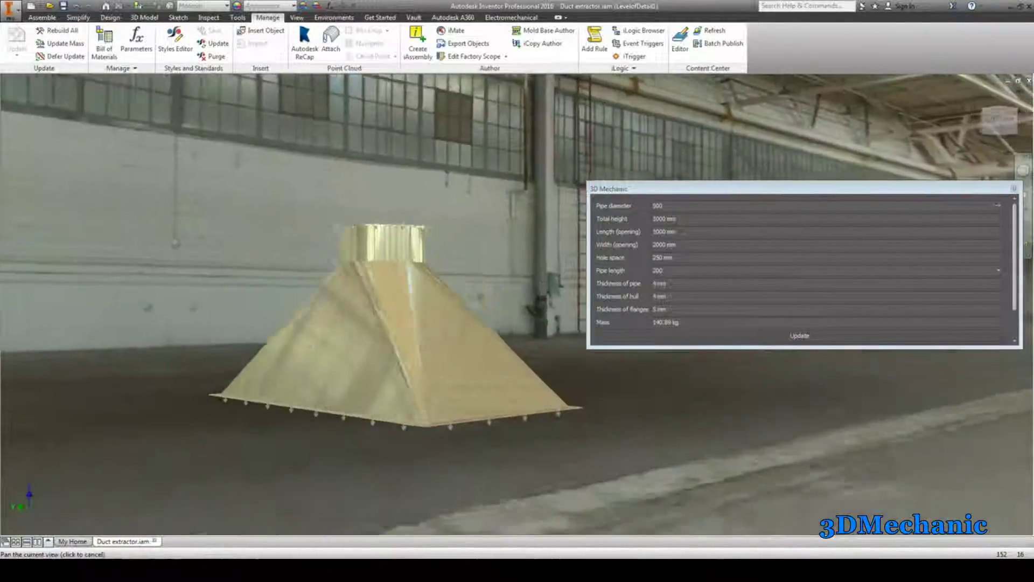
scroll(511, 372, up, 3)
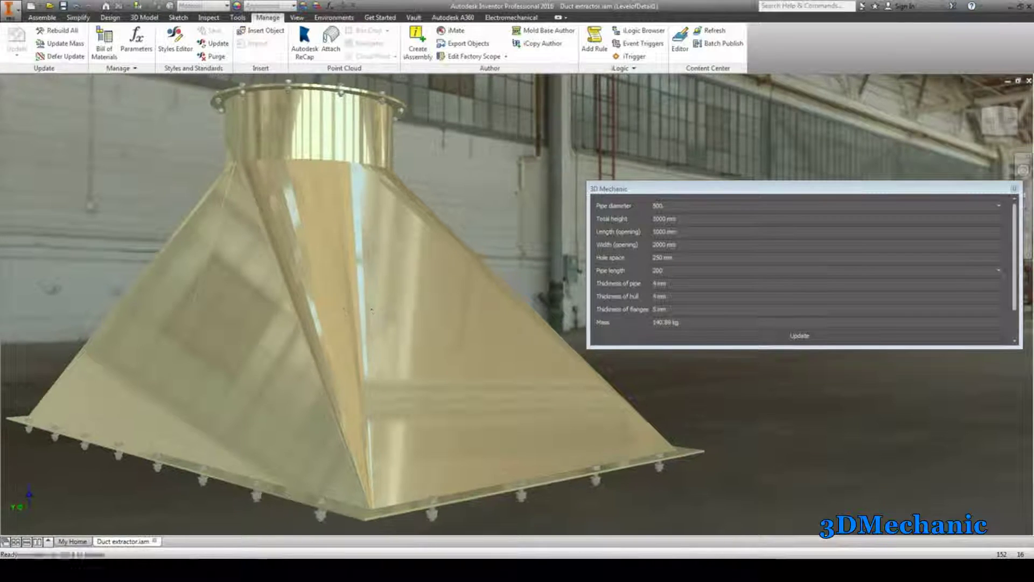
drag(743, 189, 745, 90)
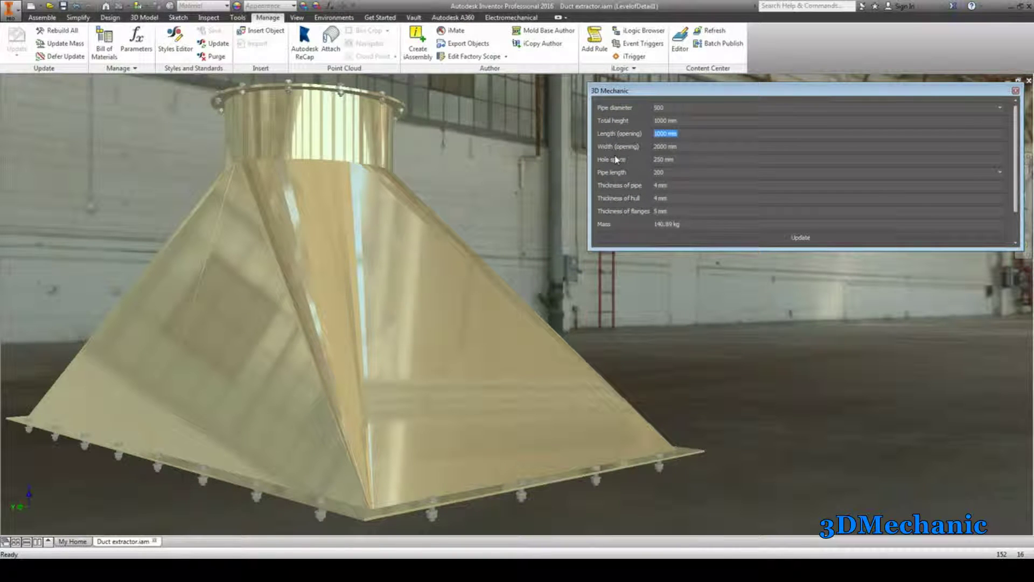
Enter 700 for Length (opening) and type a new Width (opening) value
text(700)
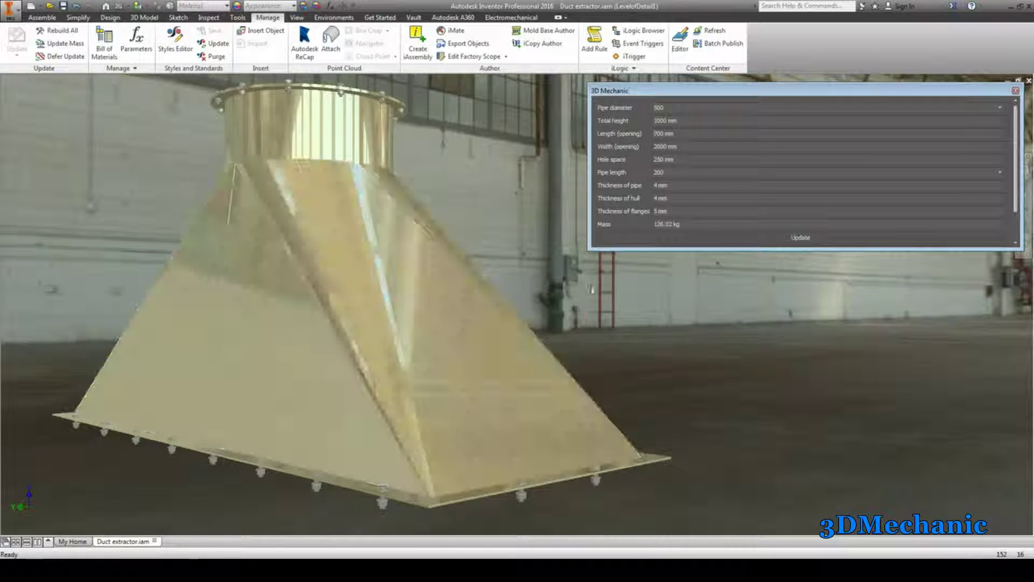
click(614, 146)
text(20)
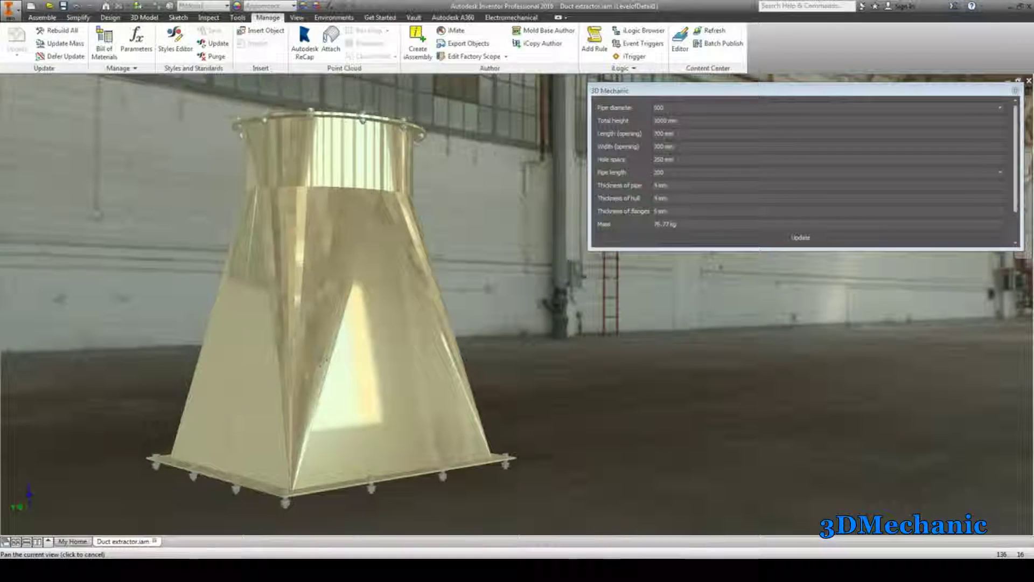
Move the form aside and check the smaller opening from back, elevated and isometric views
drag(948, 97, 953, 161)
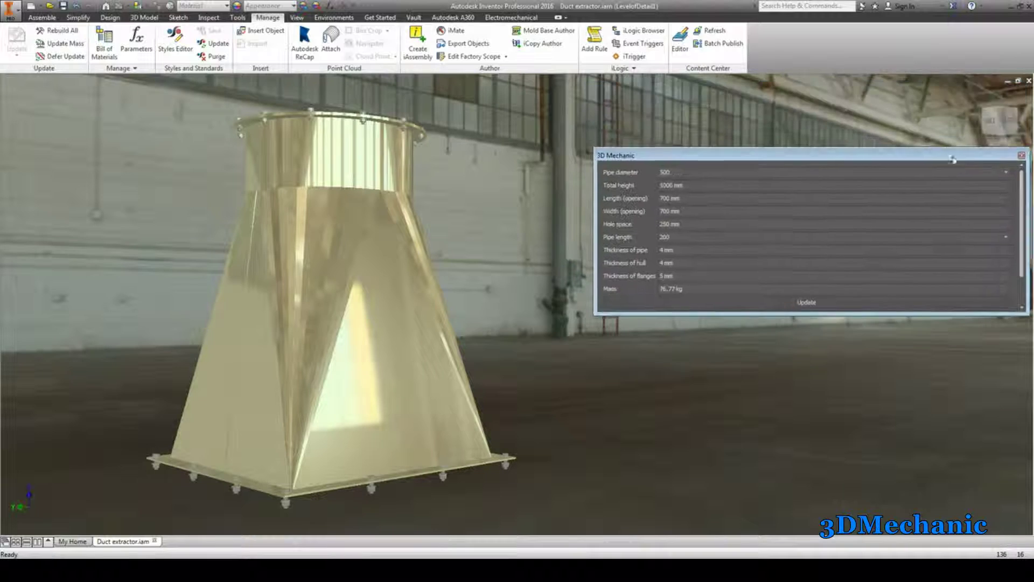
click(990, 115)
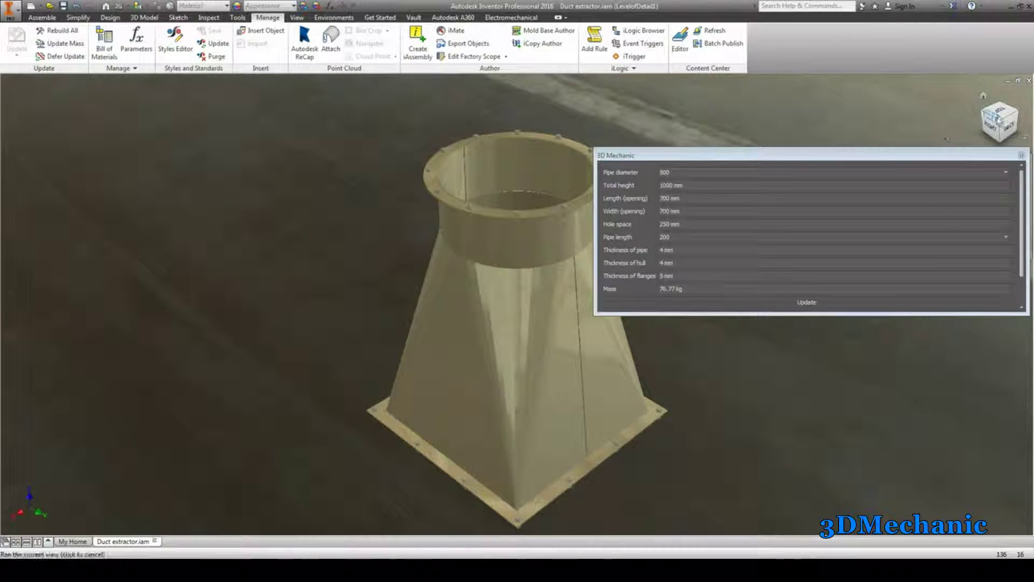
click(988, 119)
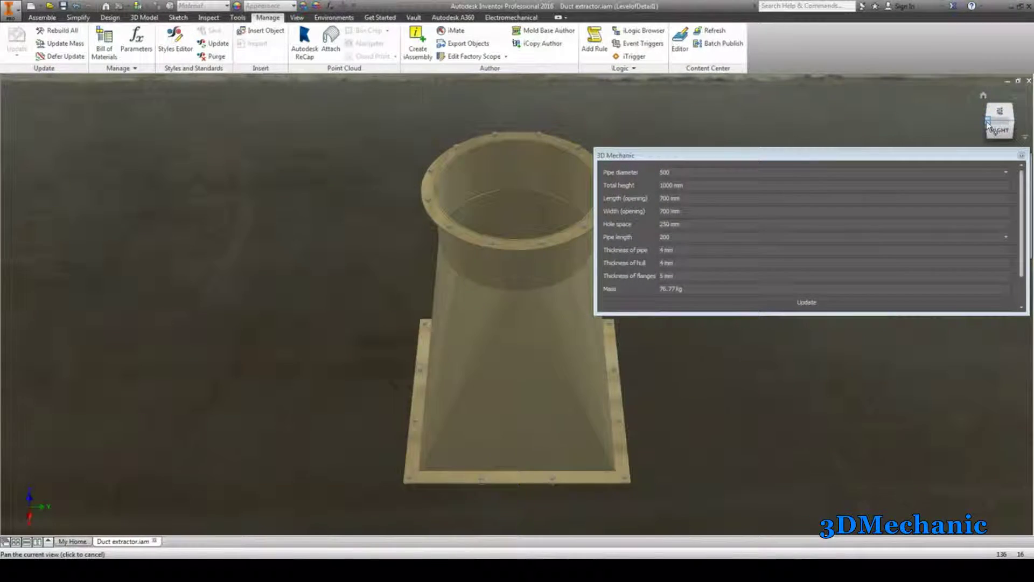
click(998, 133)
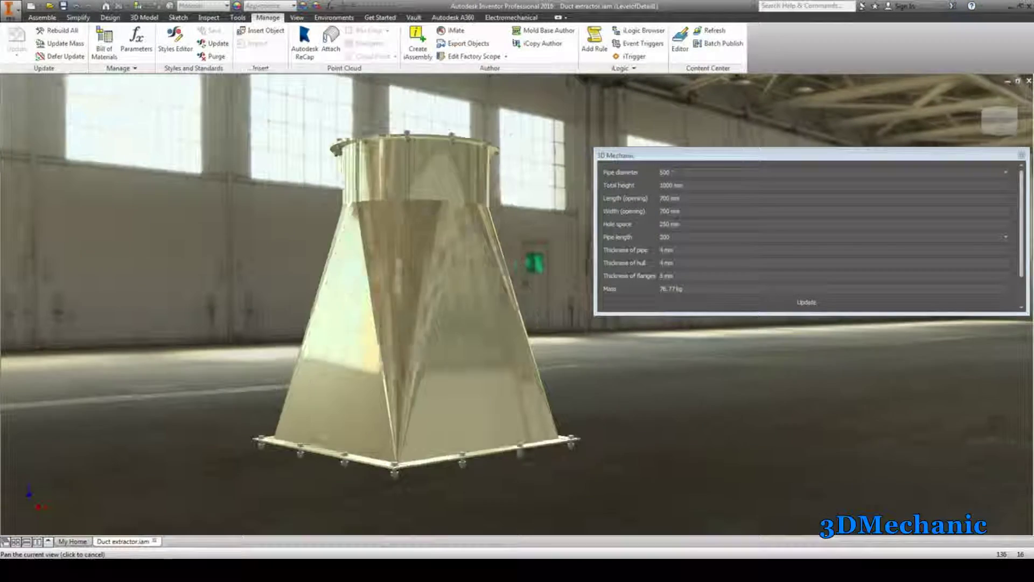
drag(720, 155, 640, 84)
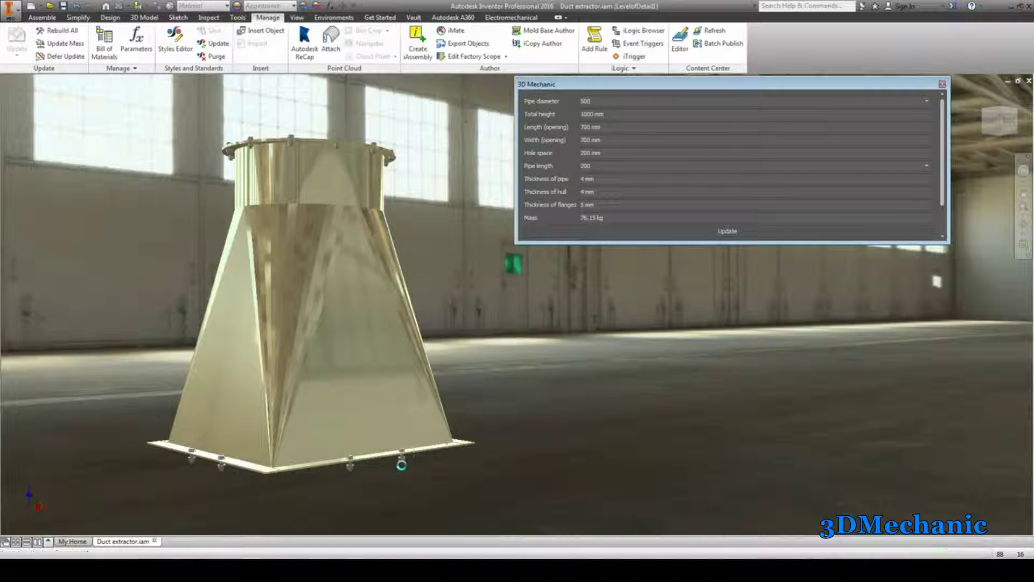
Pan and orbit the duct to view the 200 mm hole spacing
middle_drag(485, 410, 506, 414)
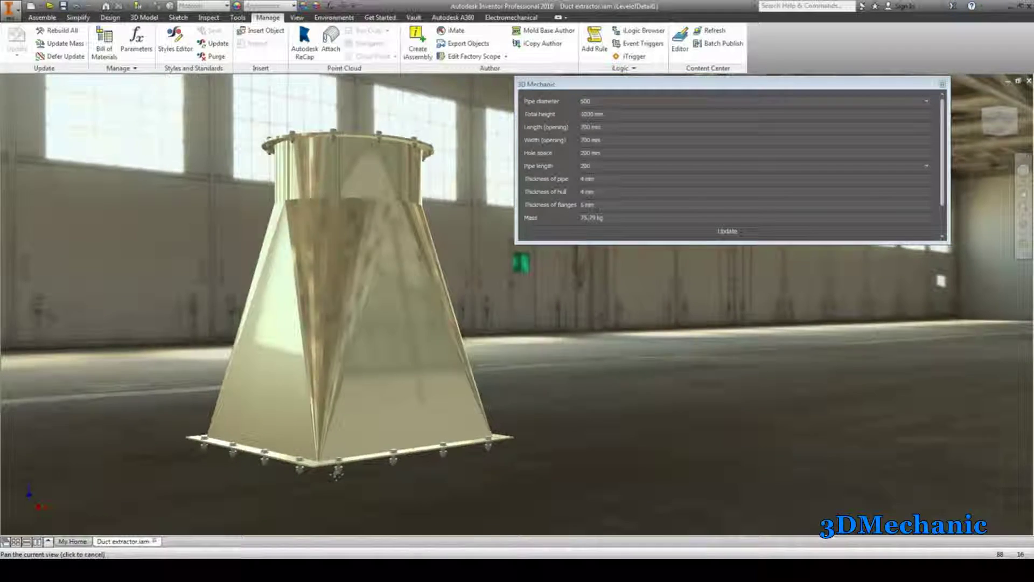
drag(989, 123, 522, 305)
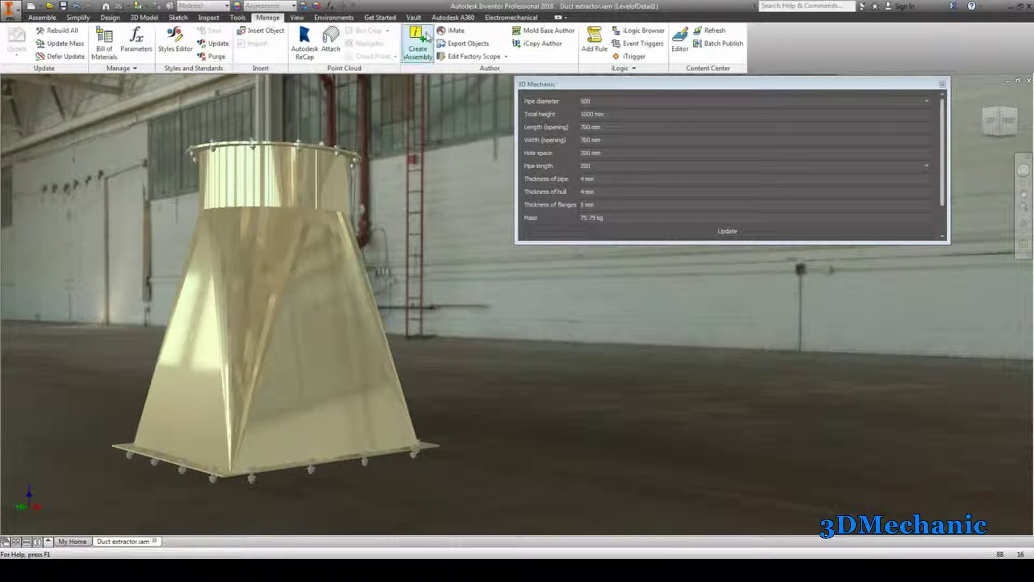
Open the AutoScript rule from the iLogic Rules list and position its editor window
click(638, 31)
click(13, 100)
click(42, 123)
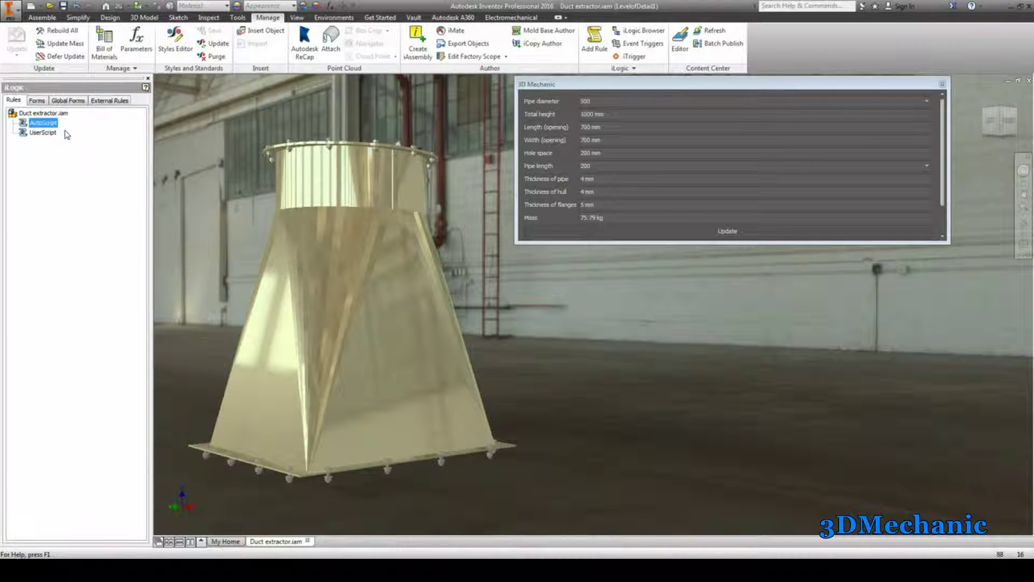
click(42, 132)
double_click(41, 122)
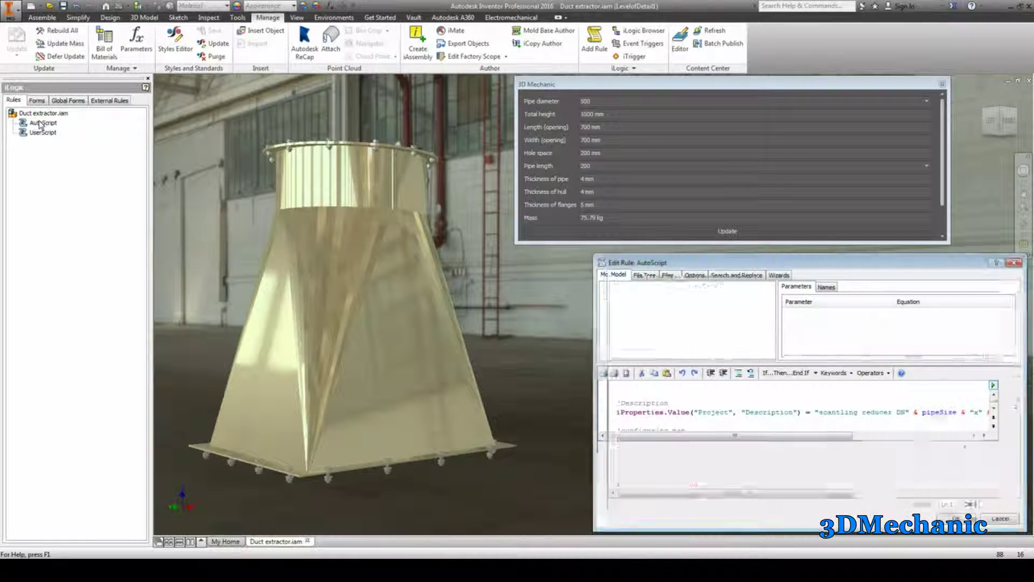
drag(657, 263, 638, 262)
drag(580, 258, 579, 258)
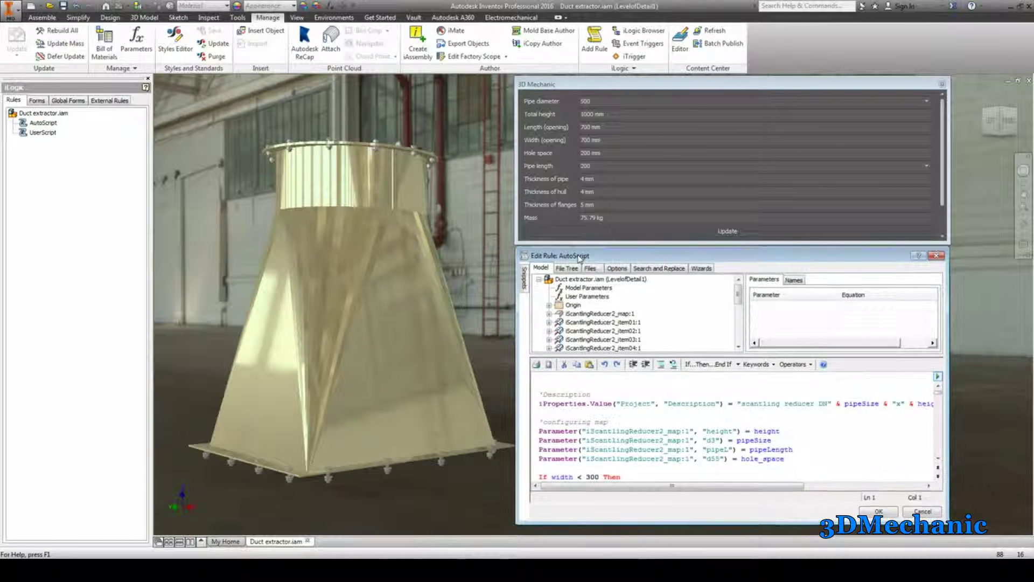
Scroll the rule code down past Flanges and hole_space loops to the thickness and weight update
click(938, 458)
click(938, 458)
click(937, 458)
click(938, 458)
click(938, 459)
click(937, 458)
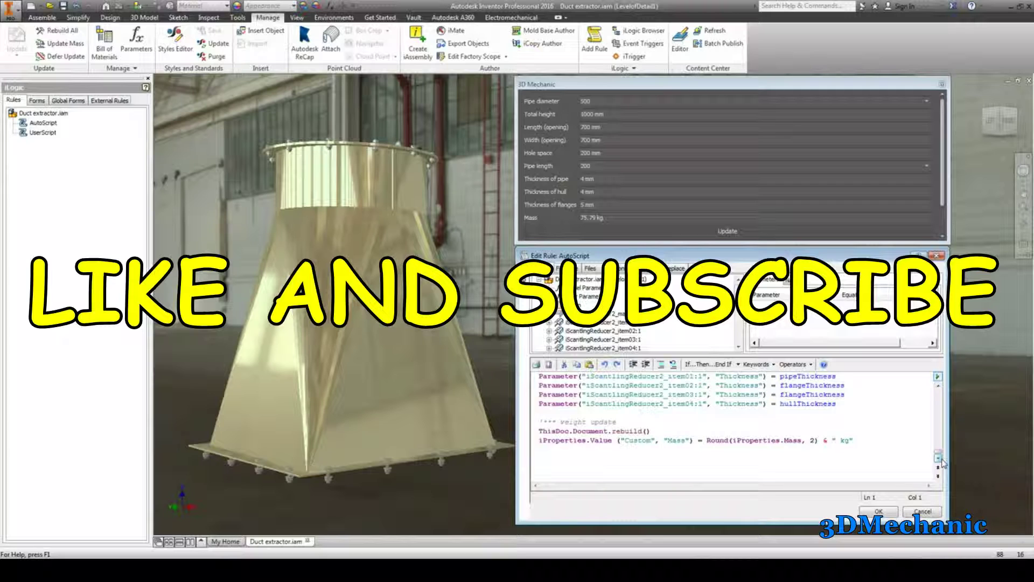